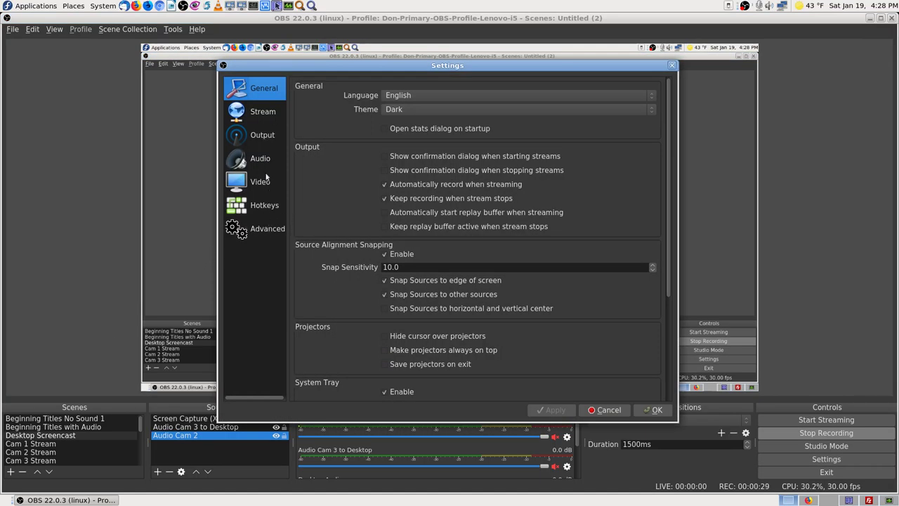
Step: Review the Stream settings, which show YouTube as the streaming service
{"action": "left_click", "coordinate": [260, 114]}
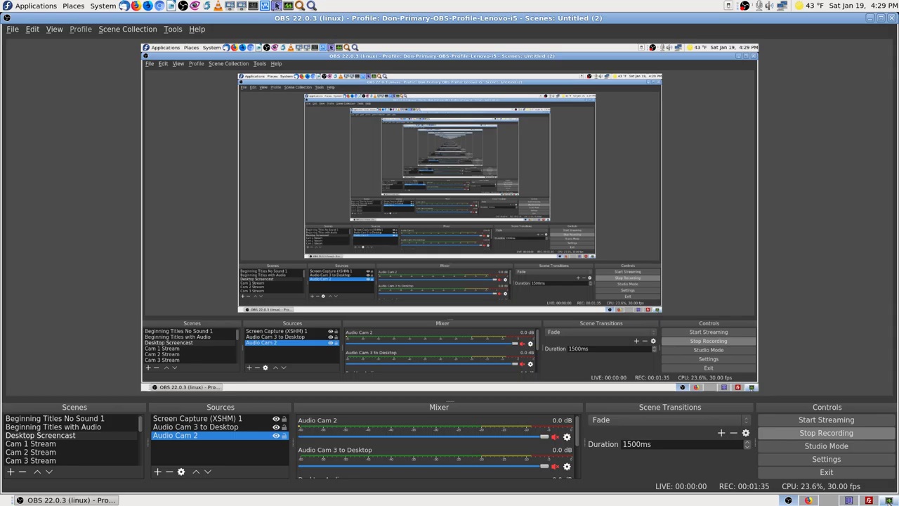
Step: Switch to System Monitor to filter its process table to obs
{"action": "left_click", "coordinate": [889, 500]}
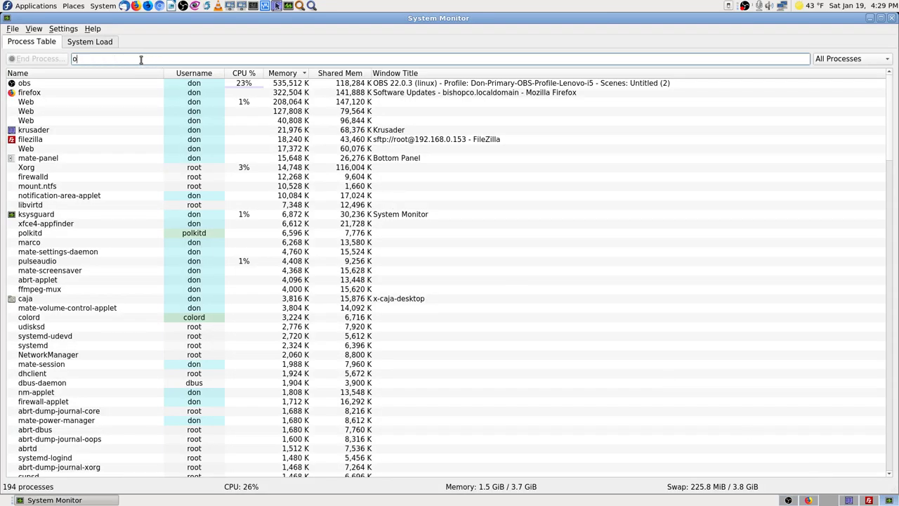
{"action": "type", "text": "obs"}
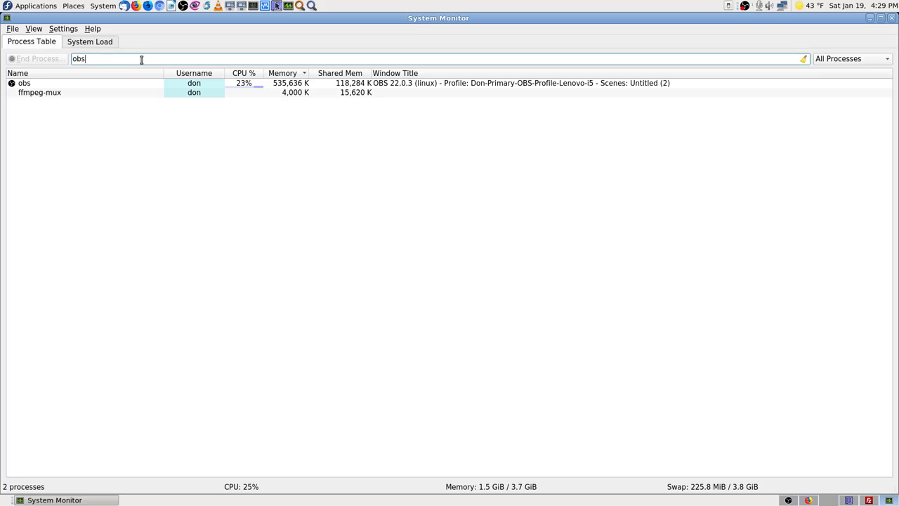